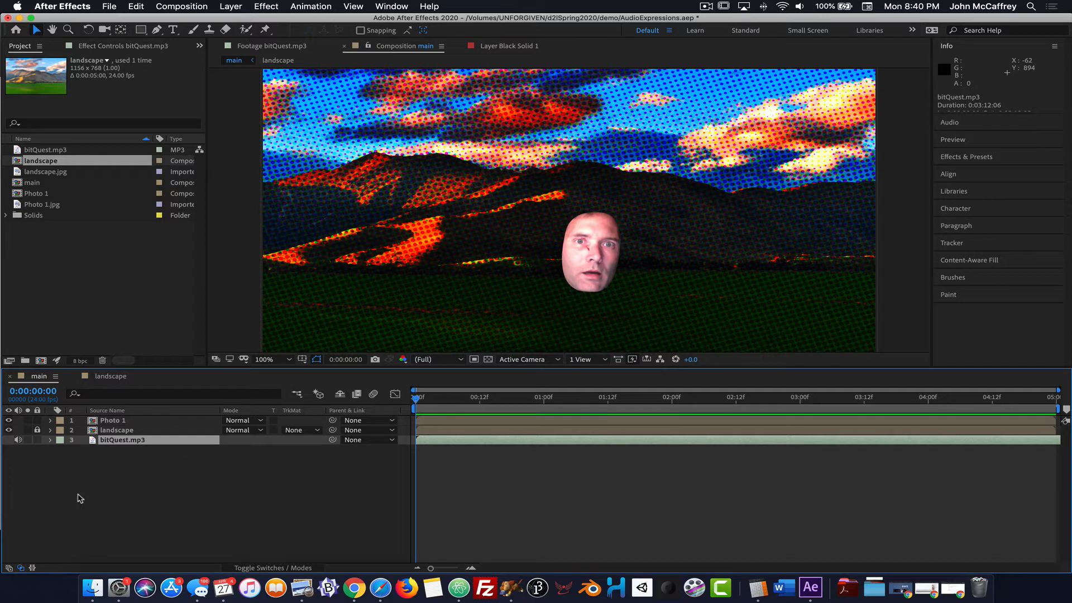
# - Convert the audio of the bitQuest.mp3 layer to keyframes with the Keyframe Assistant
pyautogui.click(104, 422)
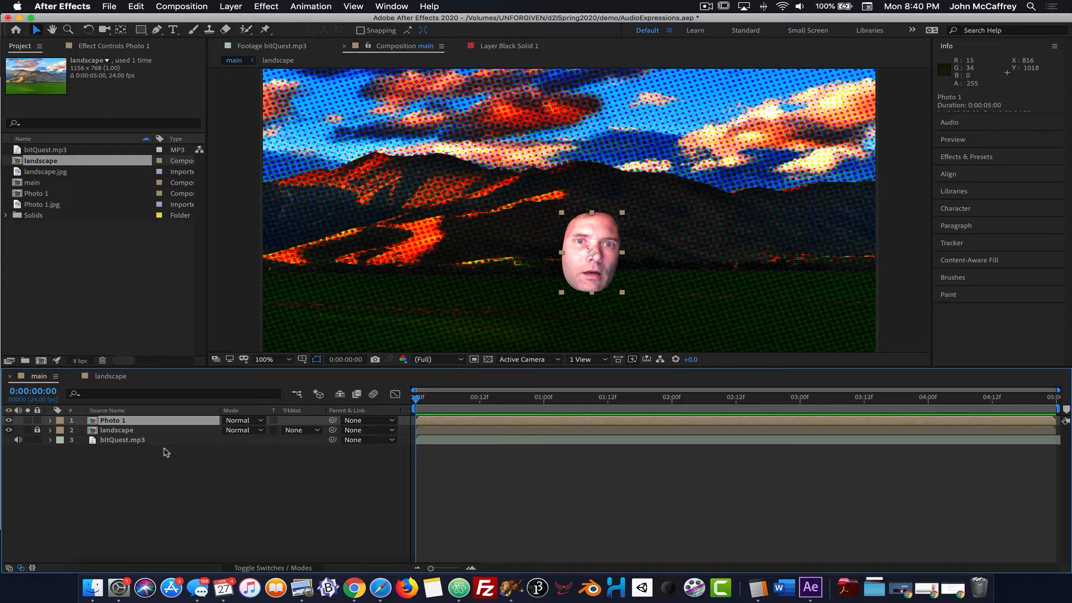
pyautogui.click(95, 442)
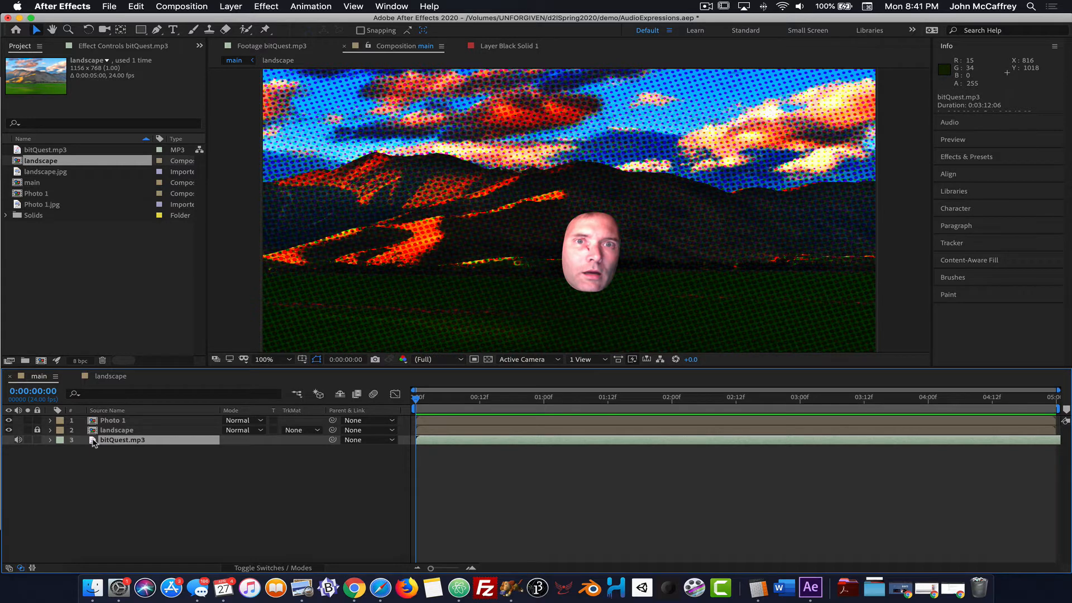
pyautogui.rightClick(94, 442)
pyautogui.moveTo(123, 435)
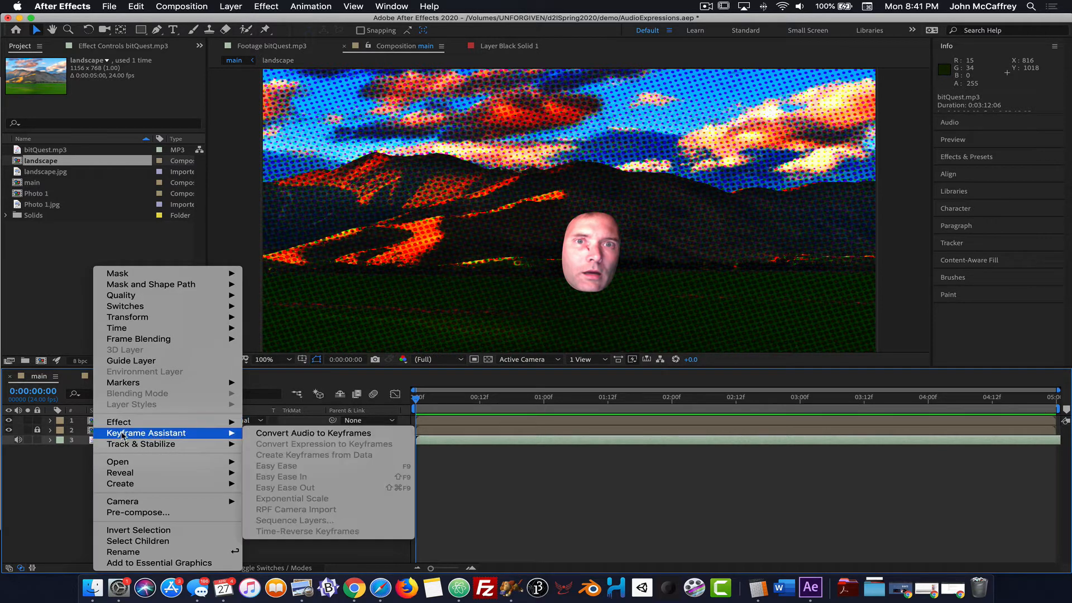
pyautogui.click(314, 438)
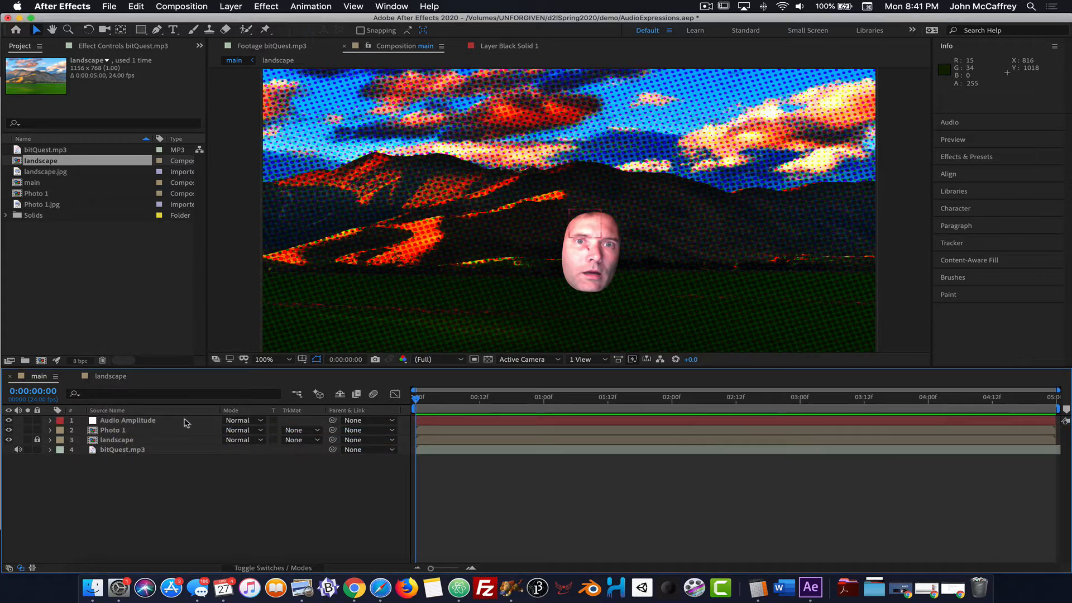
# - Examine the Audio Amplitude layer's Left Channel curve in the graph editor while playing the composition from the start
pyautogui.click(50, 420)
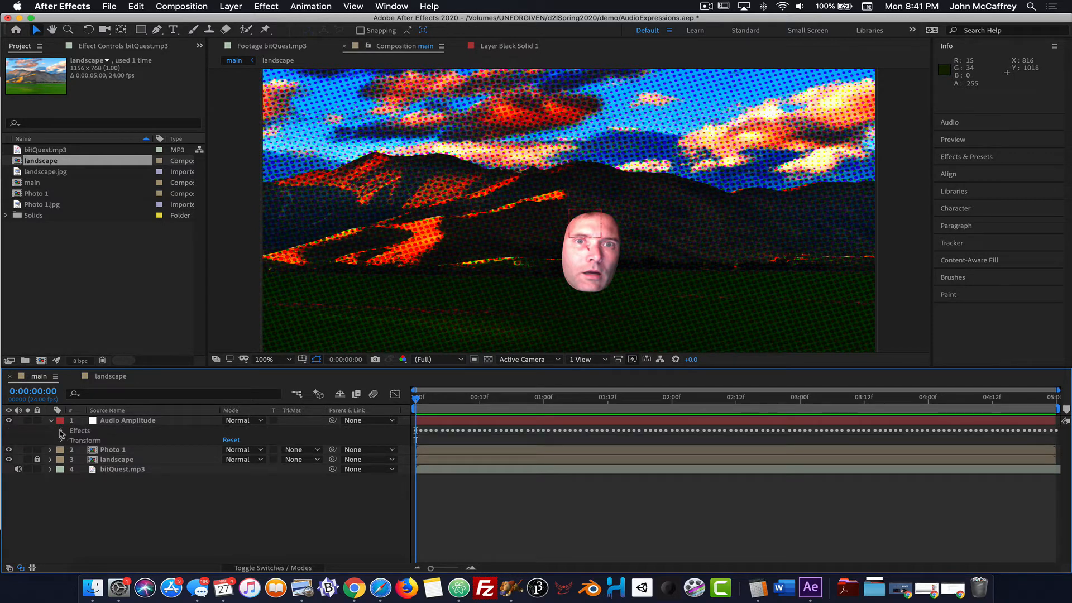
pyautogui.click(62, 431)
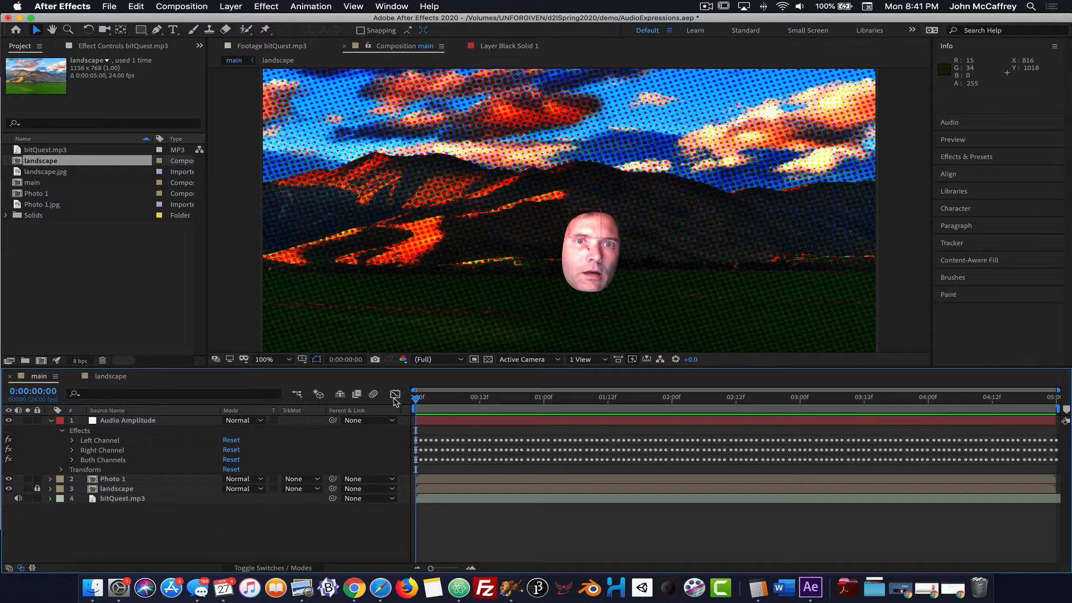
pyautogui.click(395, 395)
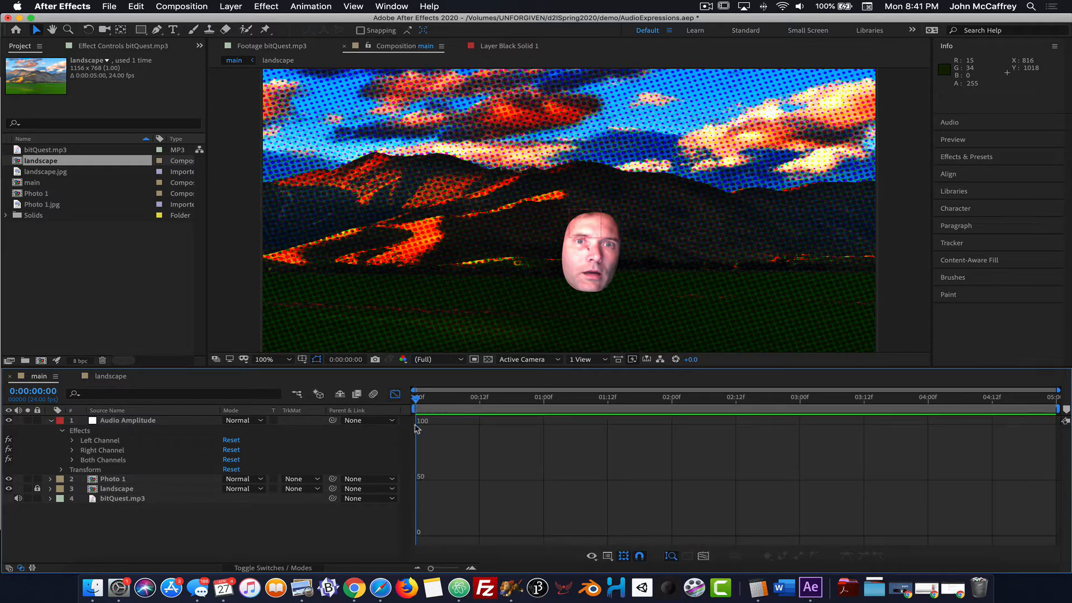
pyautogui.click(125, 440)
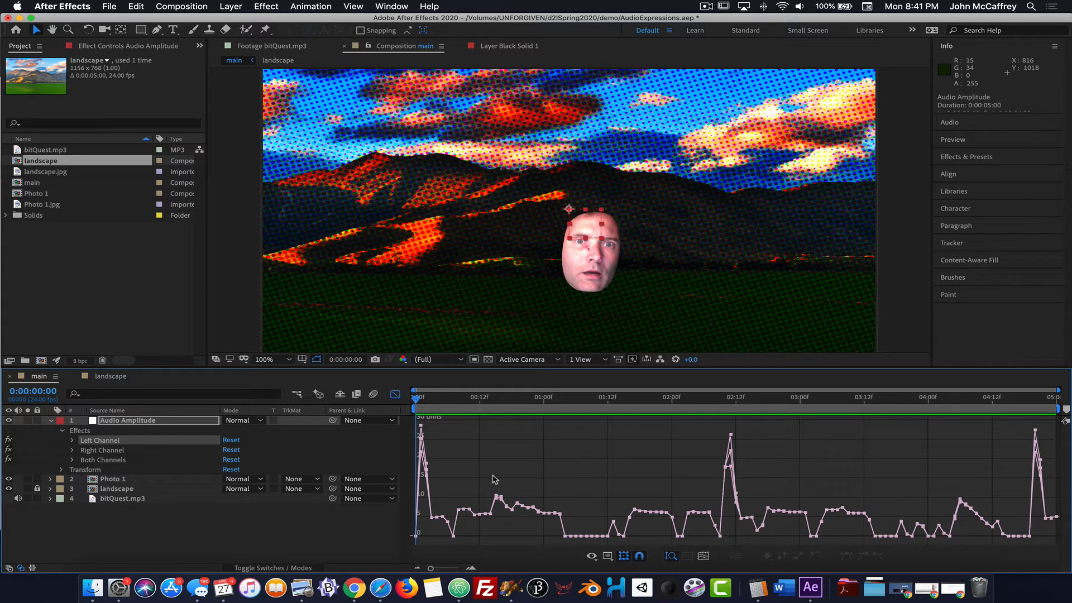
pyautogui.moveTo(416, 398)
pyautogui.mouseDown()
pyautogui.moveTo(463, 398)
pyautogui.moveTo(394, 399)
pyautogui.mouseUp()
pyautogui.press('space')
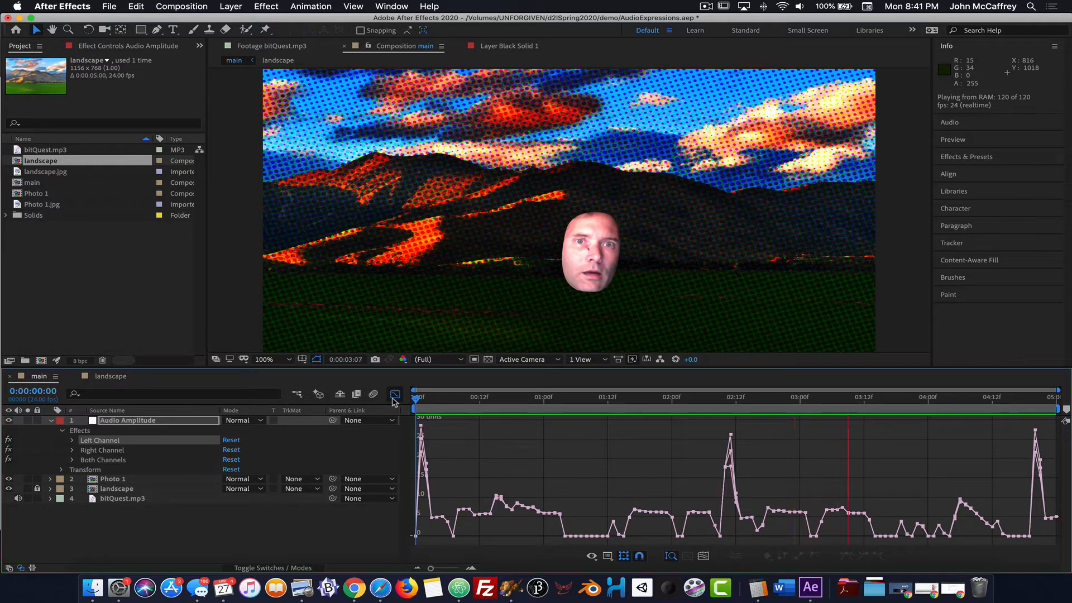
pyautogui.press('space')
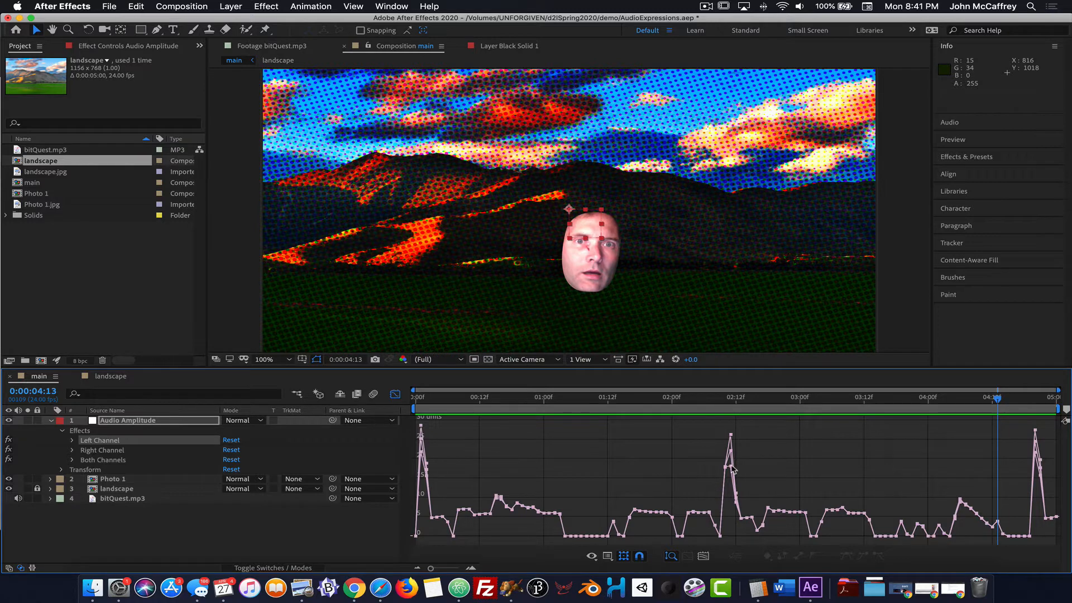
# - Reveal the bitQuest.mp3 layer's audio waveform and return the timeline to the layer bar view
pyautogui.moveTo(734, 493)
pyautogui.click(60, 509)
pyautogui.click(72, 527)
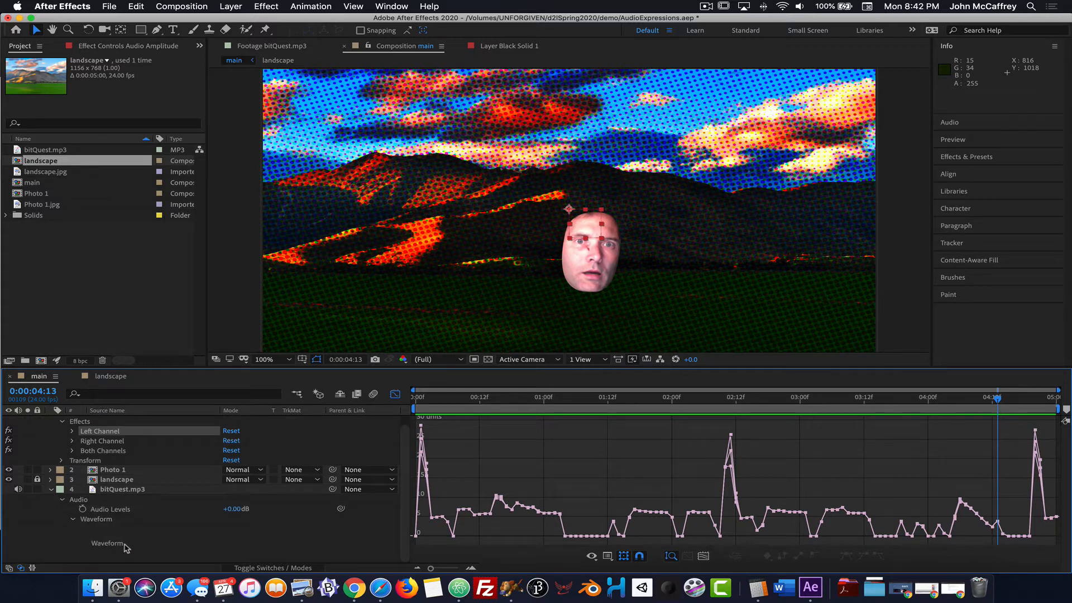
pyautogui.click(394, 394)
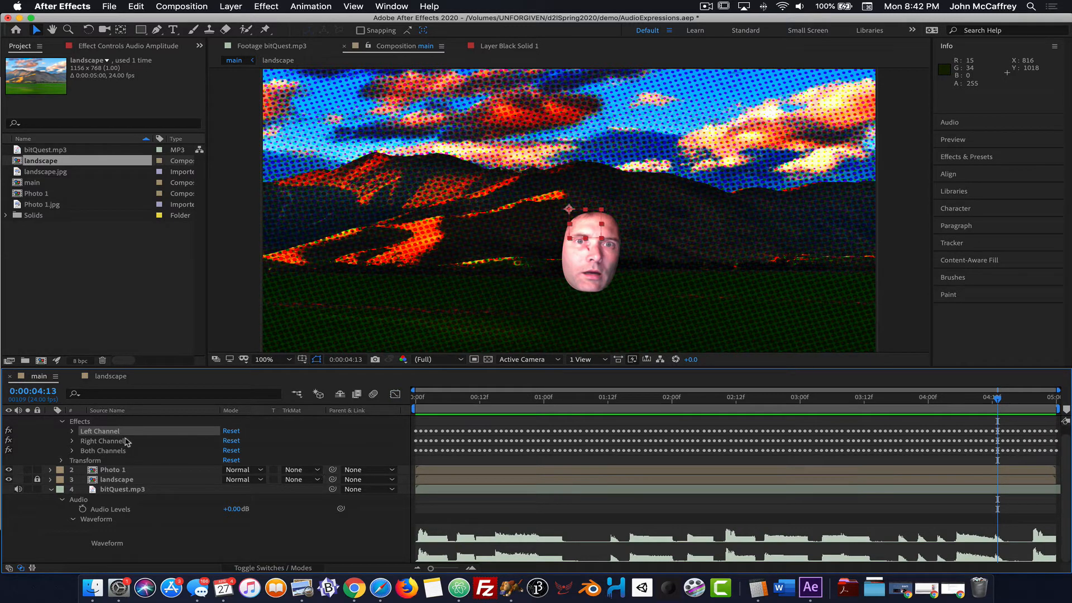
pyautogui.scroll(1, 122, 439)
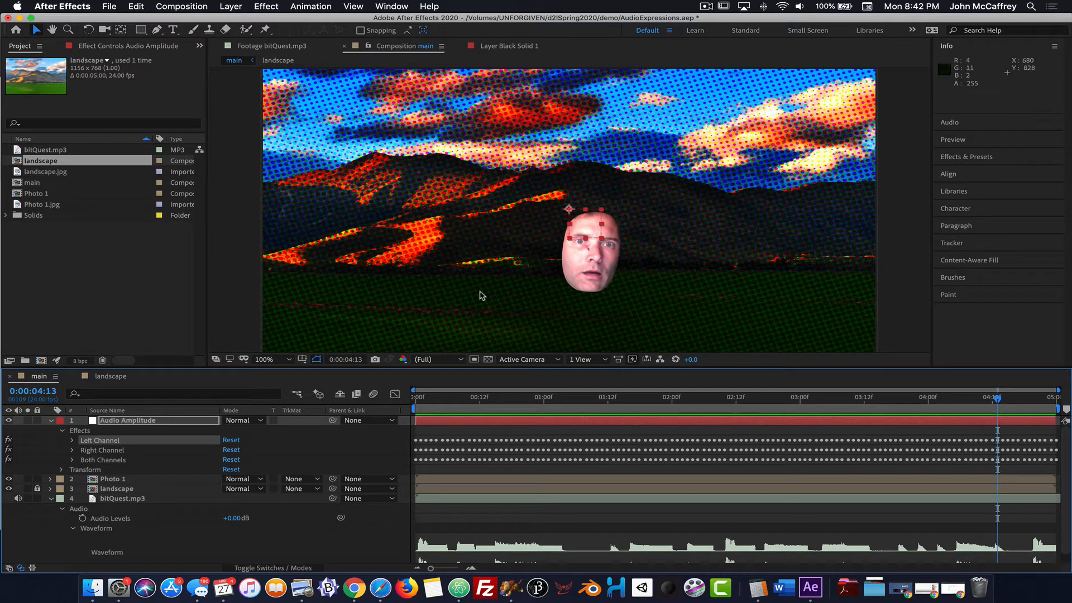
# - Reveal the Left Channel slider of Audio Amplitude and the Transform properties of the Photo 1 layer
pyautogui.click(73, 441)
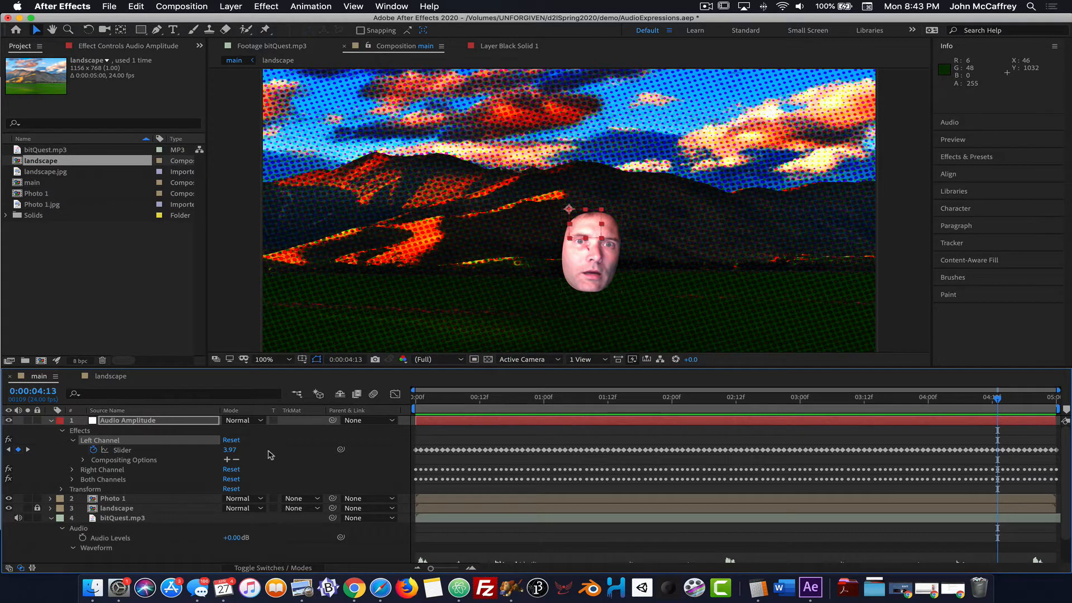
pyautogui.click(611, 268)
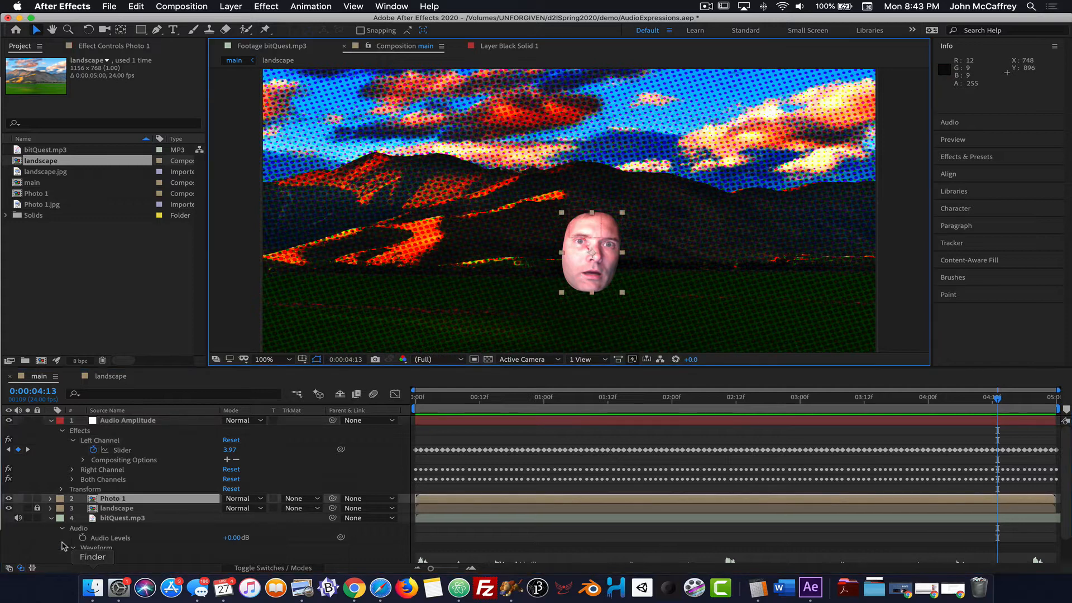
pyautogui.click(51, 499)
pyautogui.click(50, 499)
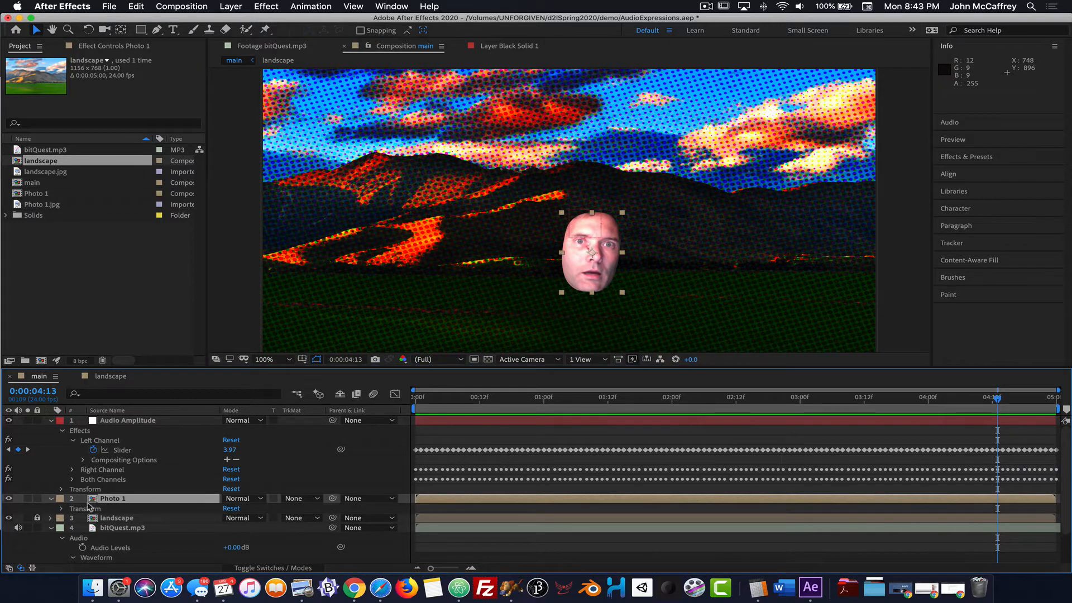
pyautogui.click(51, 499)
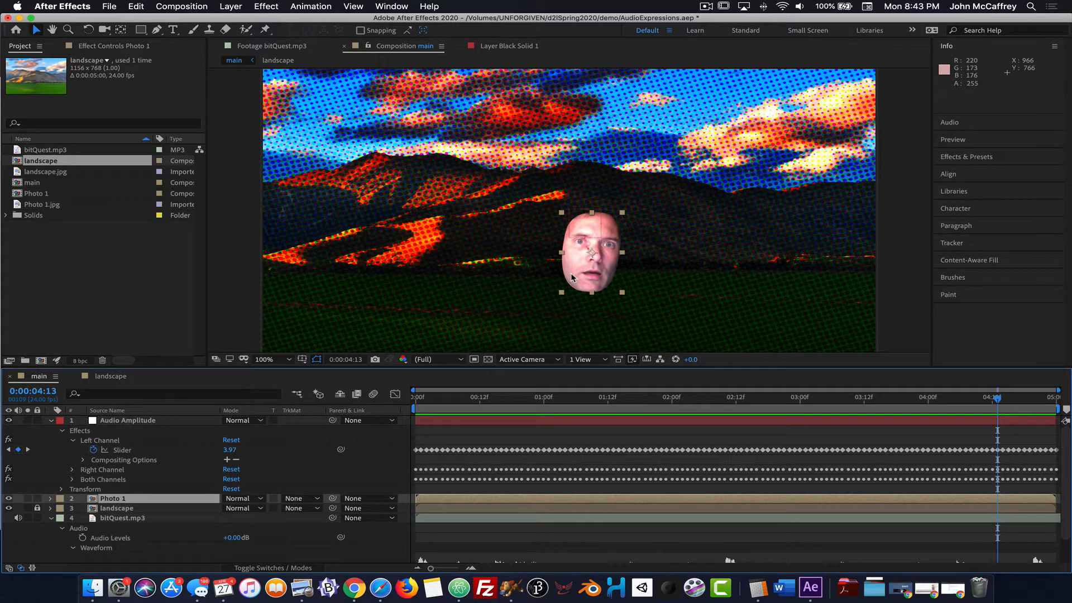
pyautogui.click(51, 498)
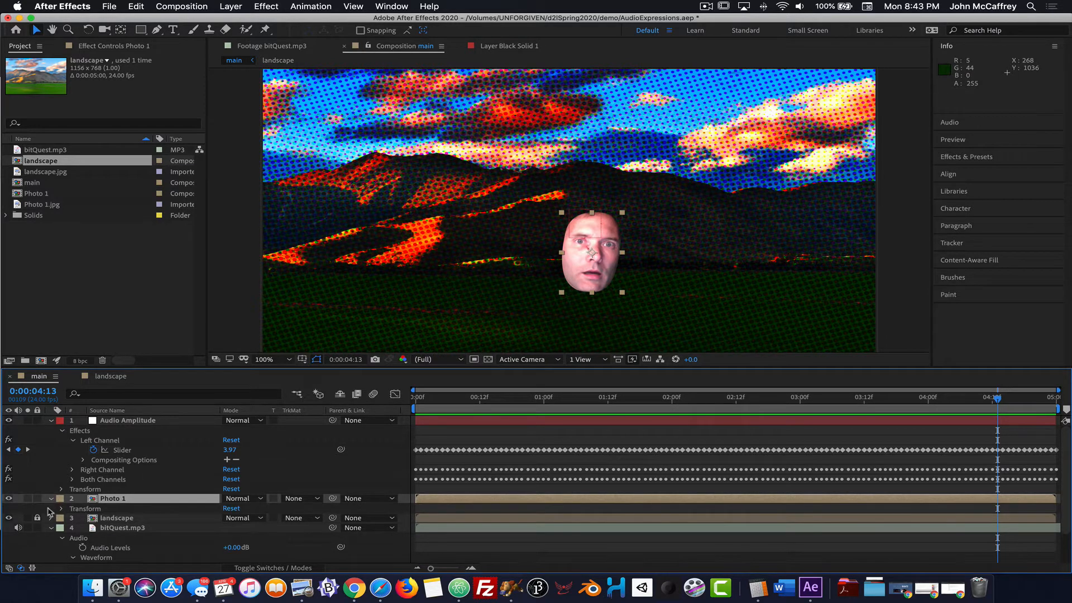
pyautogui.click(61, 508)
pyautogui.scroll(-2, 71, 505)
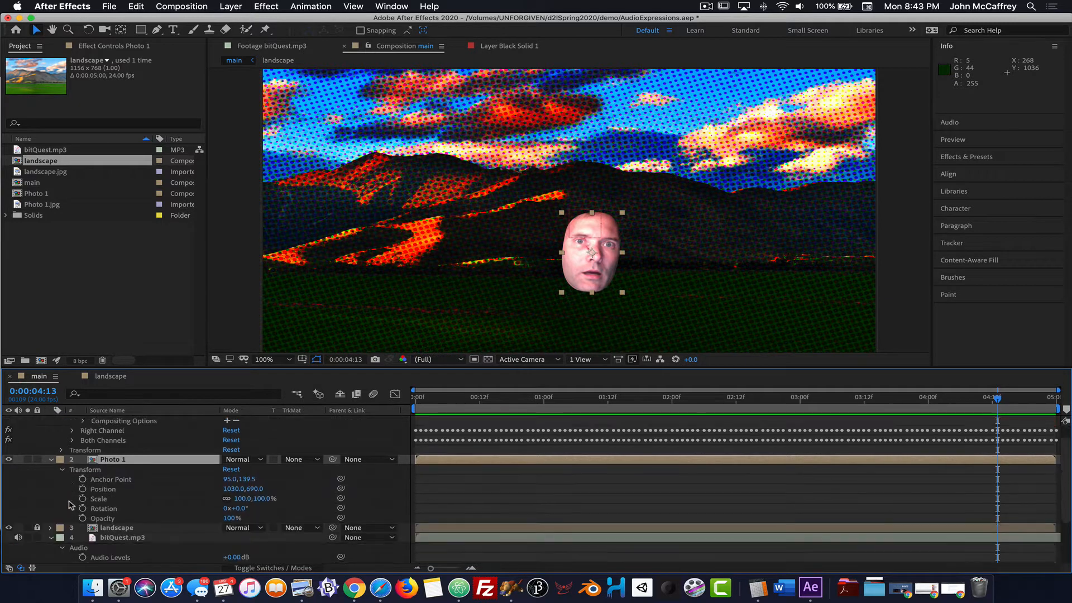
pyautogui.scroll(-1, 70, 505)
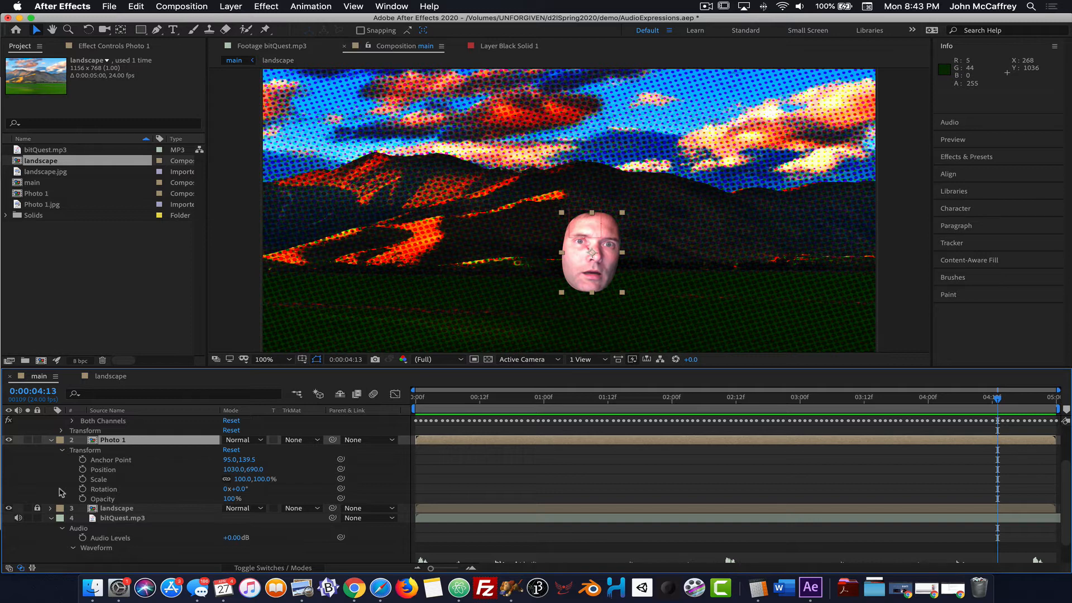
# - Add an expression to Photo 1's Scale that links it to the Left Channel slider of the Audio Amplitude layer
pyautogui.click(98, 480)
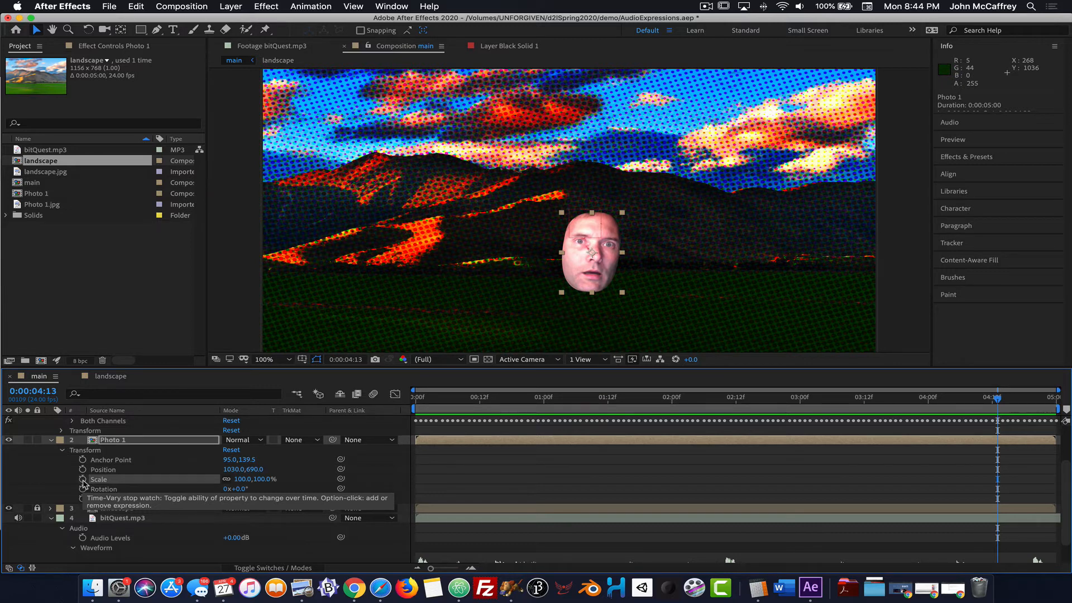
pyautogui.keyDown('alt'); pyautogui.click(83, 479); pyautogui.keyUp('alt')
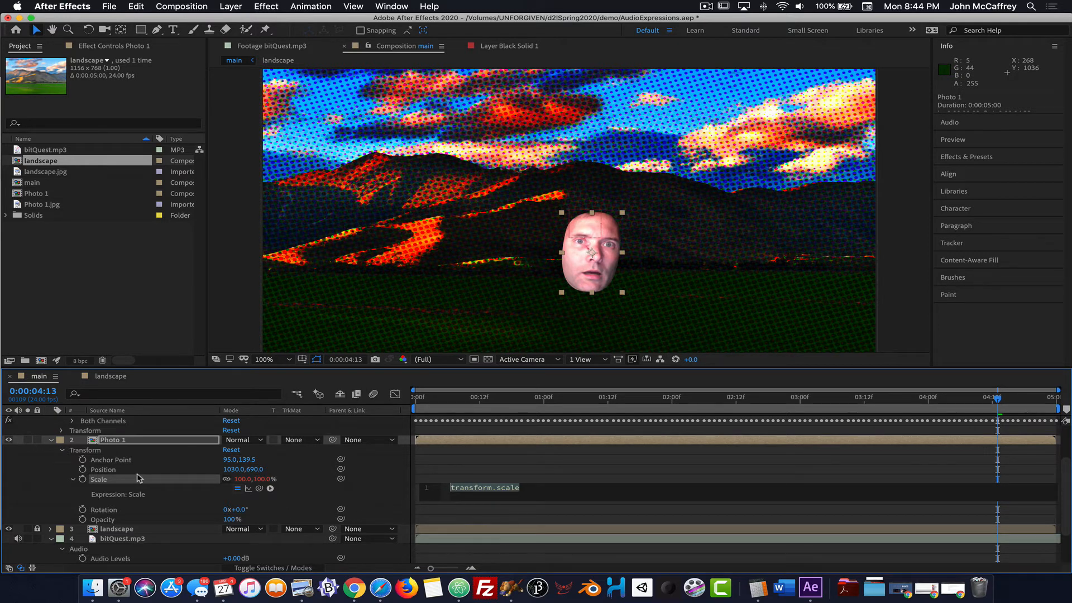
pyautogui.scroll(2, 83, 477)
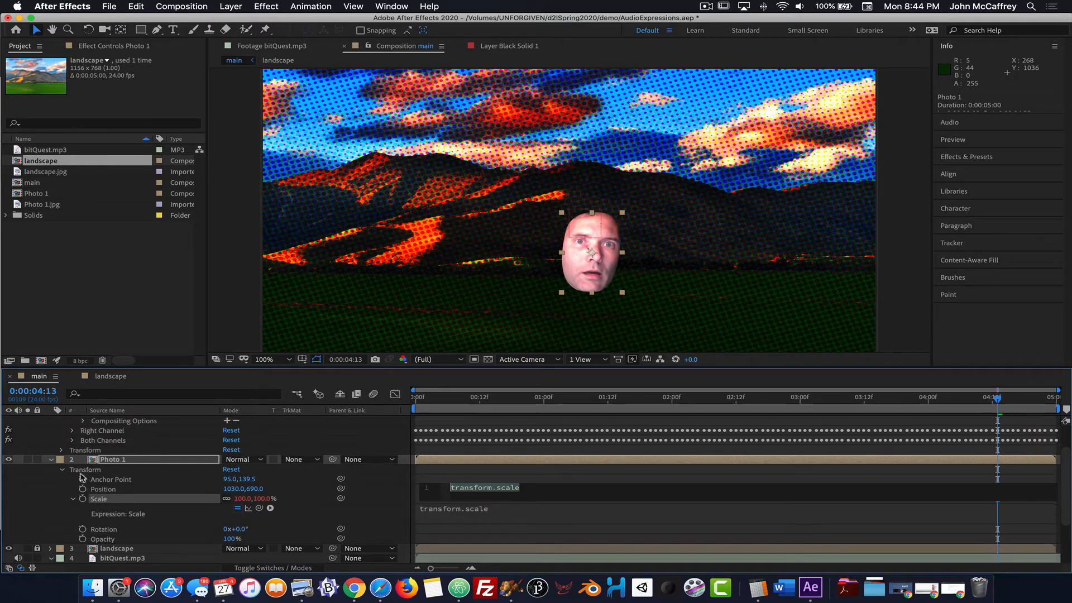
pyautogui.scroll(2, 82, 478)
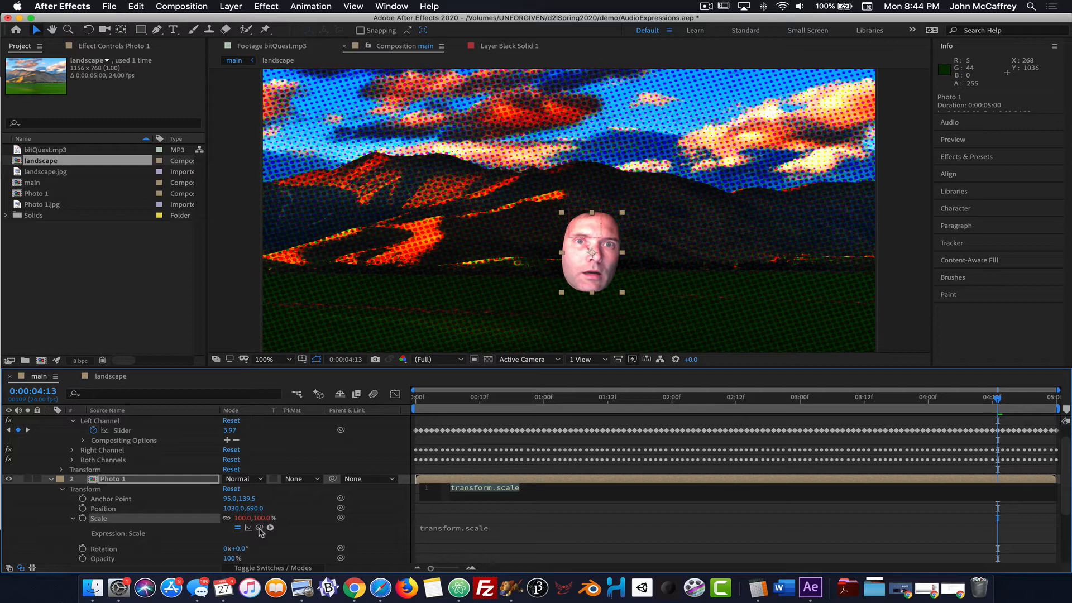
pyautogui.moveTo(243, 518); pyautogui.dragTo(133, 437)
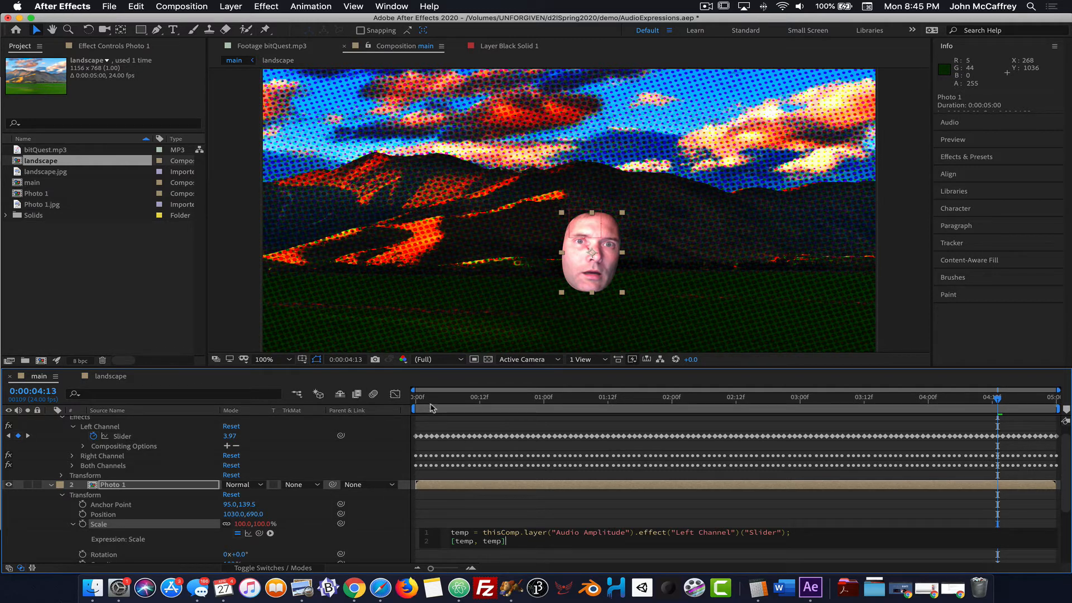
pyautogui.moveTo(426, 406); pyautogui.dragTo(527, 395)
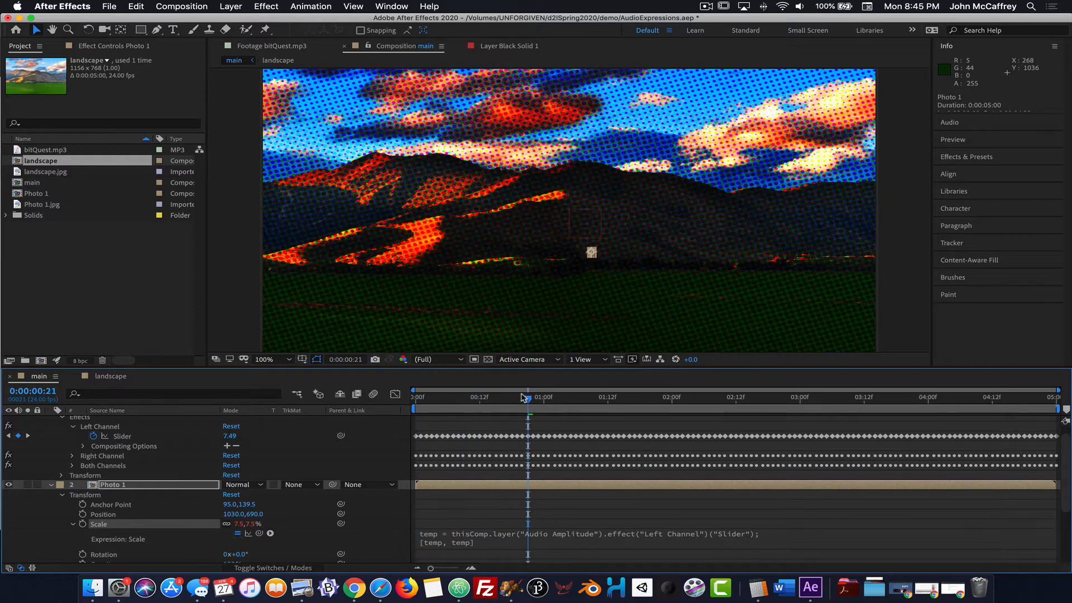
# - Check the face's scale at other frames and return the playhead to 0:00:00:00
pyautogui.click(470, 403)
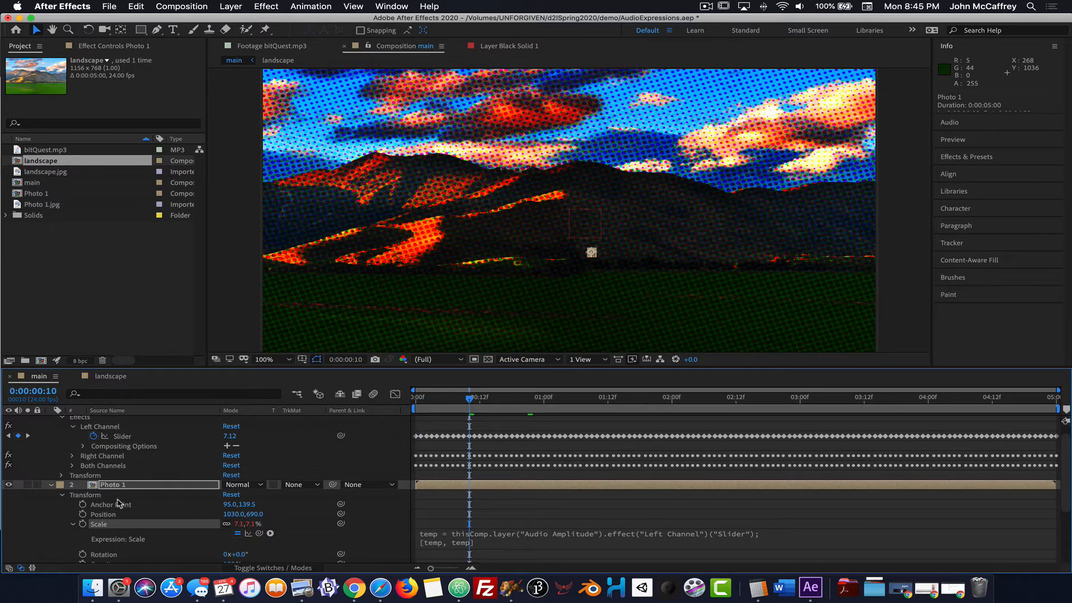
pyautogui.click(116, 420)
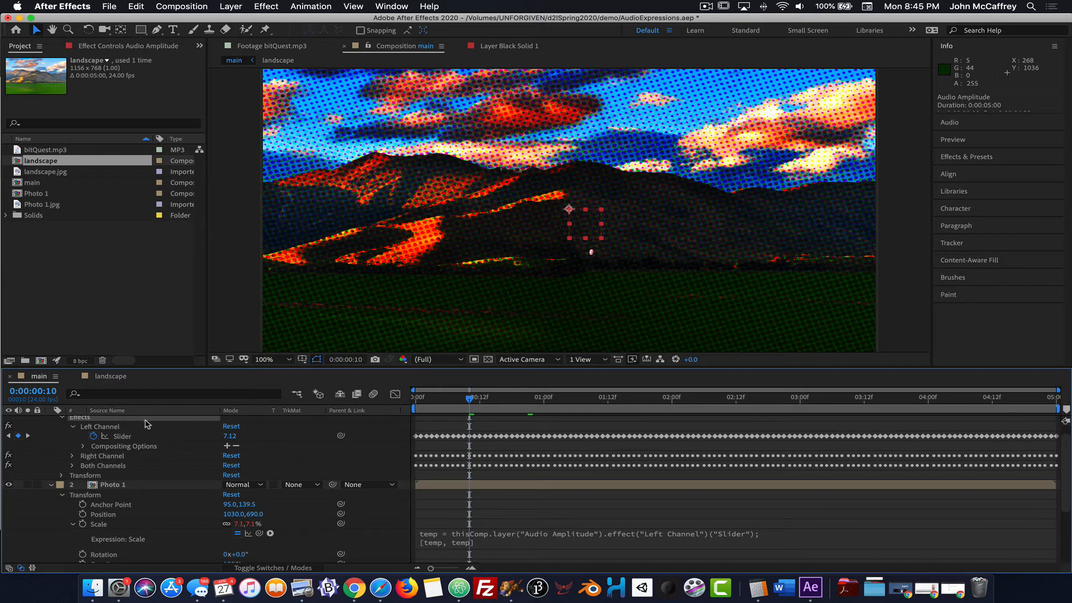
pyautogui.moveTo(470, 399); pyautogui.dragTo(383, 405)
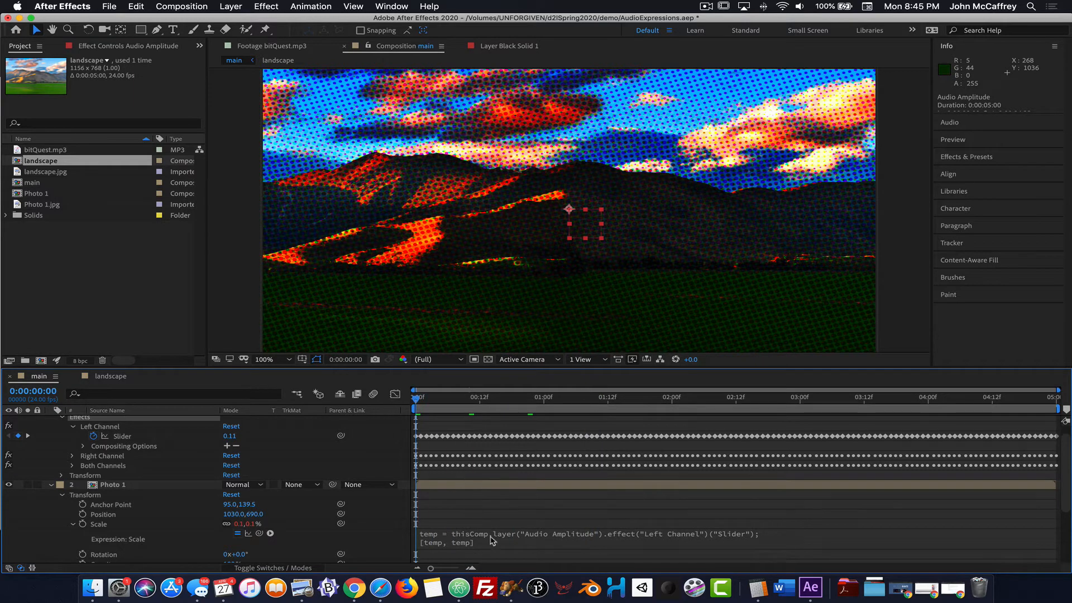
# - Multiply the result of Photo 1's Scale expression by 10, making its last line [temp, temp]*10
pyautogui.click(482, 546)
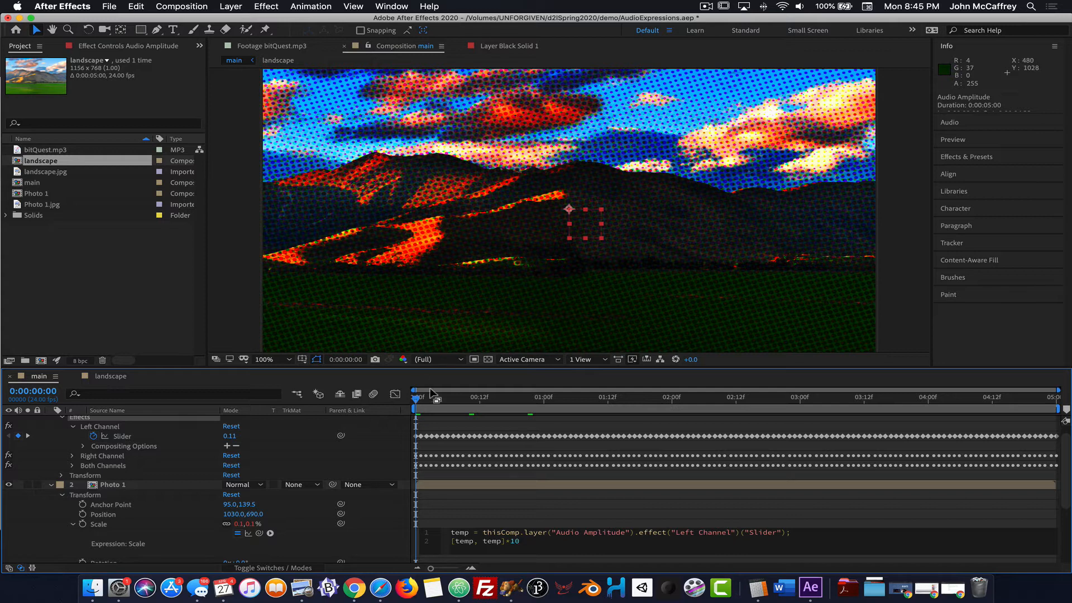
pyautogui.click(453, 399)
pyautogui.moveTo(461, 403); pyautogui.dragTo(402, 409)
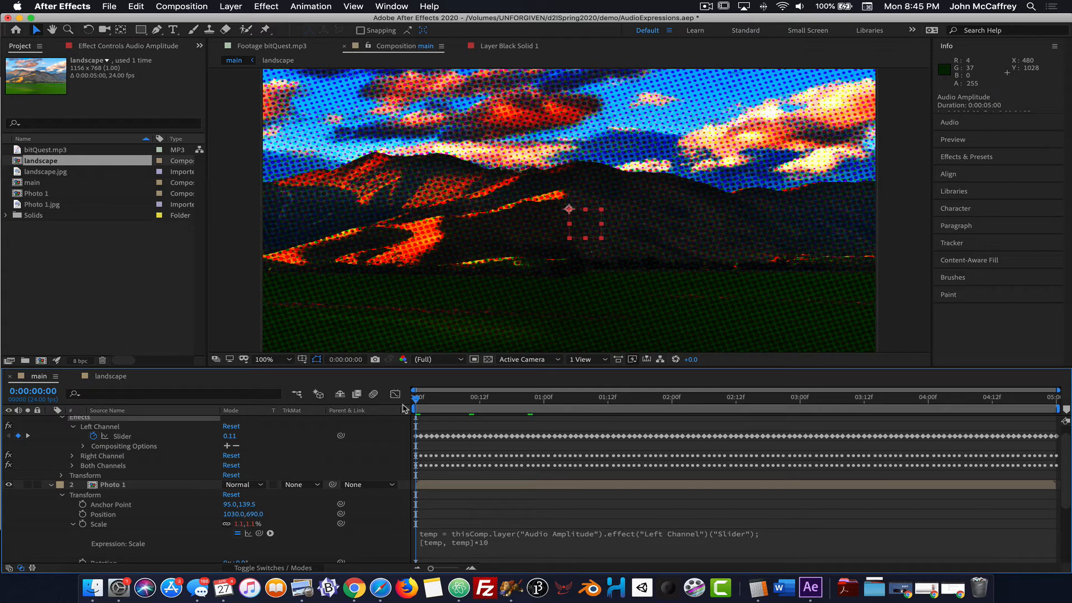
# - Preview the composition from the start to check the face scaling with the music
pyautogui.moveTo(403, 408)
pyautogui.mouseDown()
pyautogui.moveTo(460, 408)
pyautogui.moveTo(398, 409)
pyautogui.mouseUp()
pyautogui.press('space')
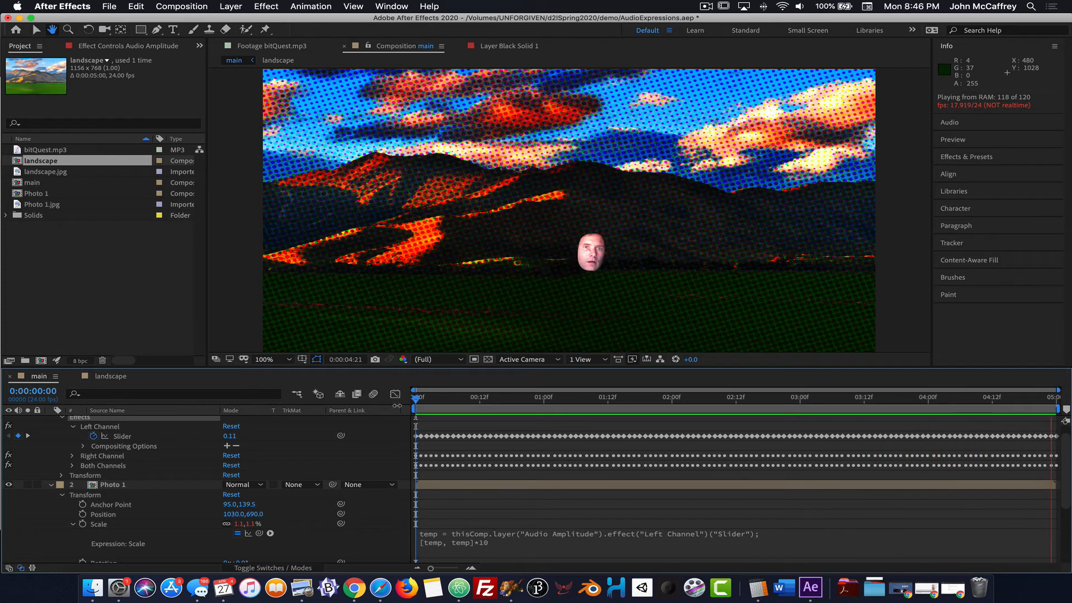
pyautogui.press('space')
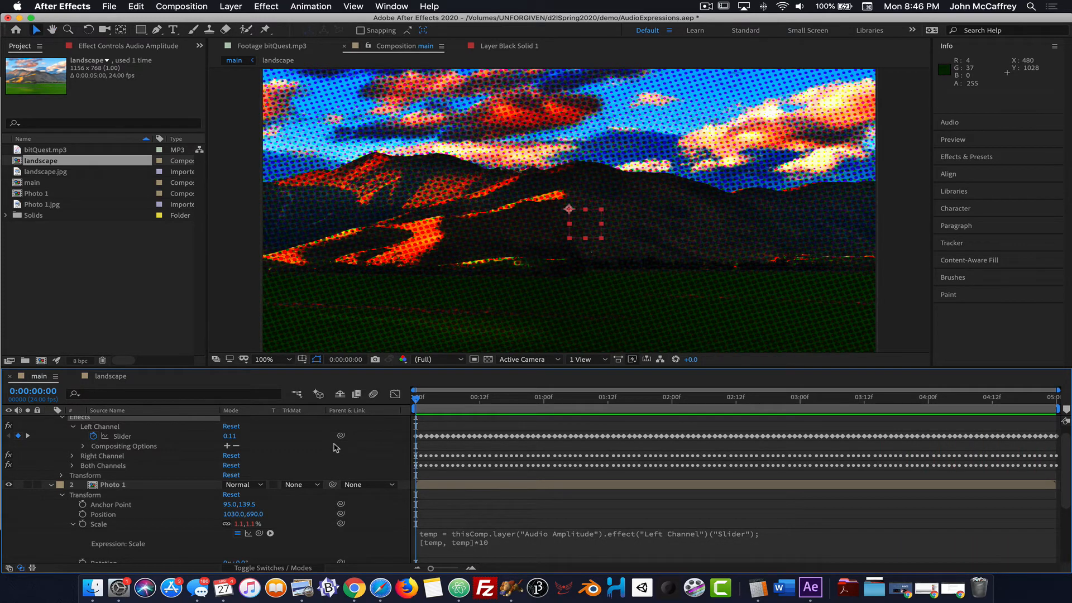
# - Add an expression to Photo 1's Rotation that links it to the Right Channel slider of the Audio Amplitude layer
pyautogui.click(73, 526)
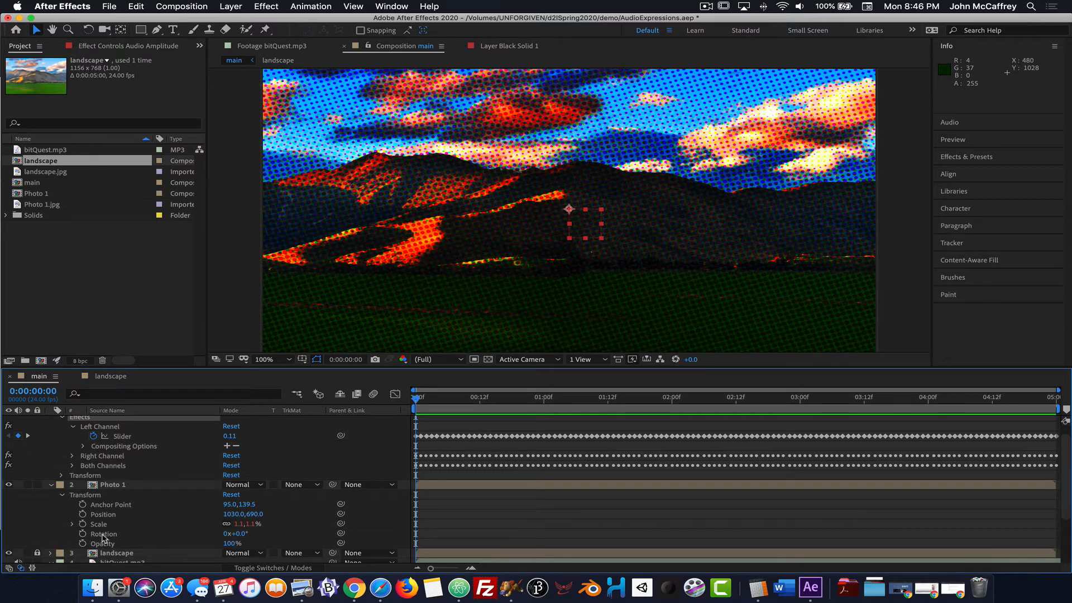
pyautogui.keyDown('alt'); pyautogui.click(82, 534); pyautogui.keyUp('alt')
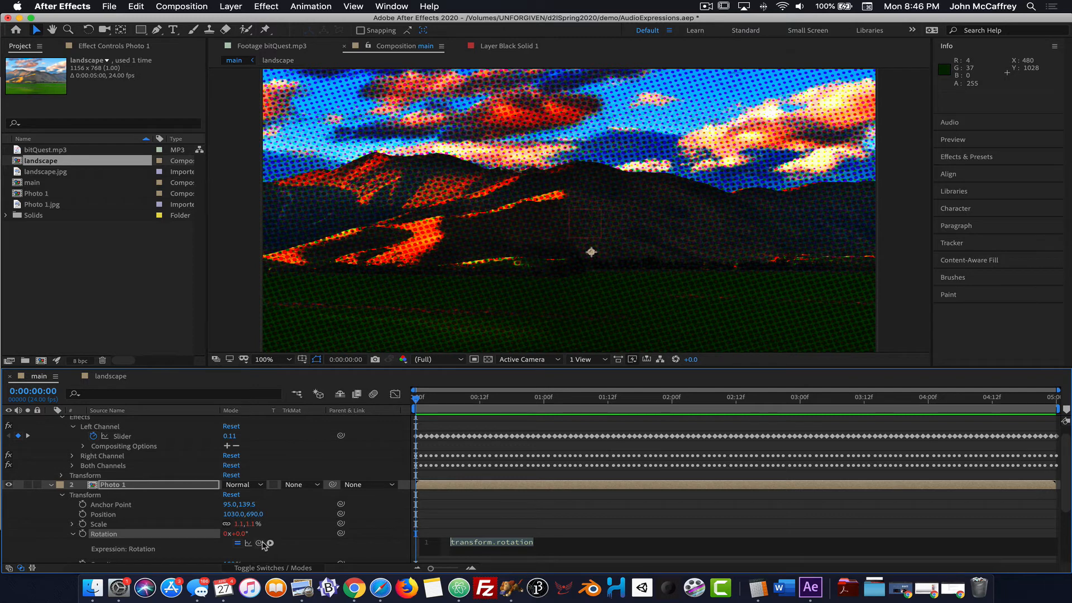
pyautogui.moveTo(259, 543); pyautogui.dragTo(135, 436)
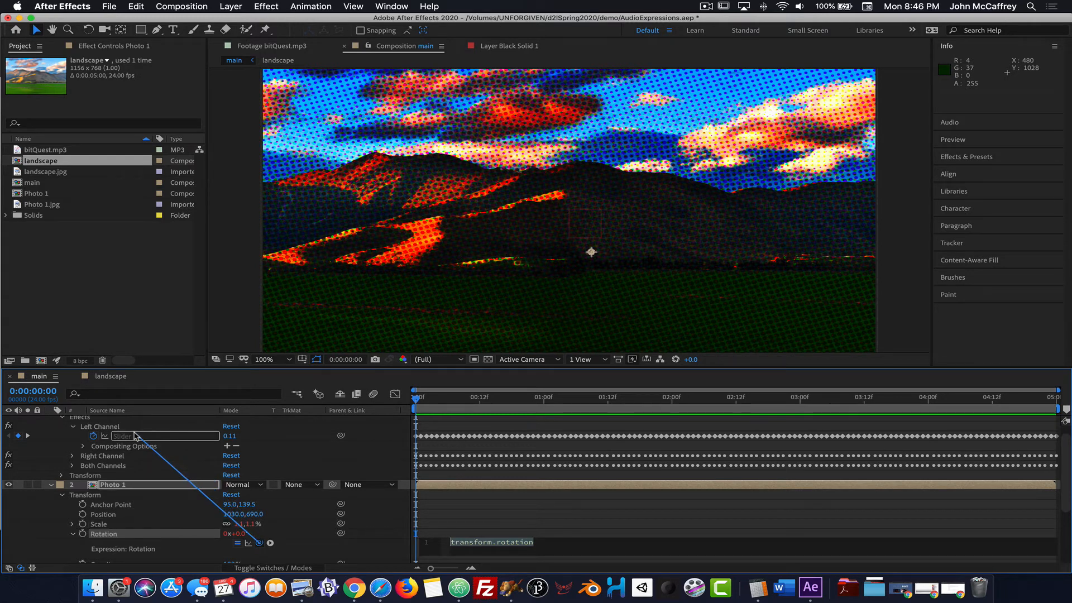
pyautogui.moveTo(135, 436); pyautogui.dragTo(134, 436)
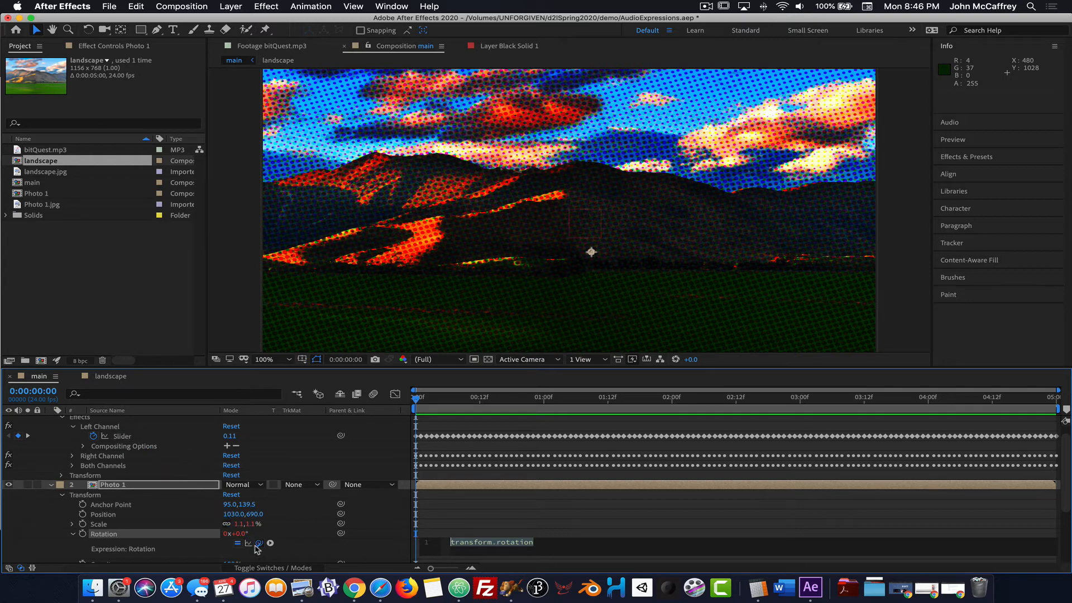
pyautogui.click(74, 427)
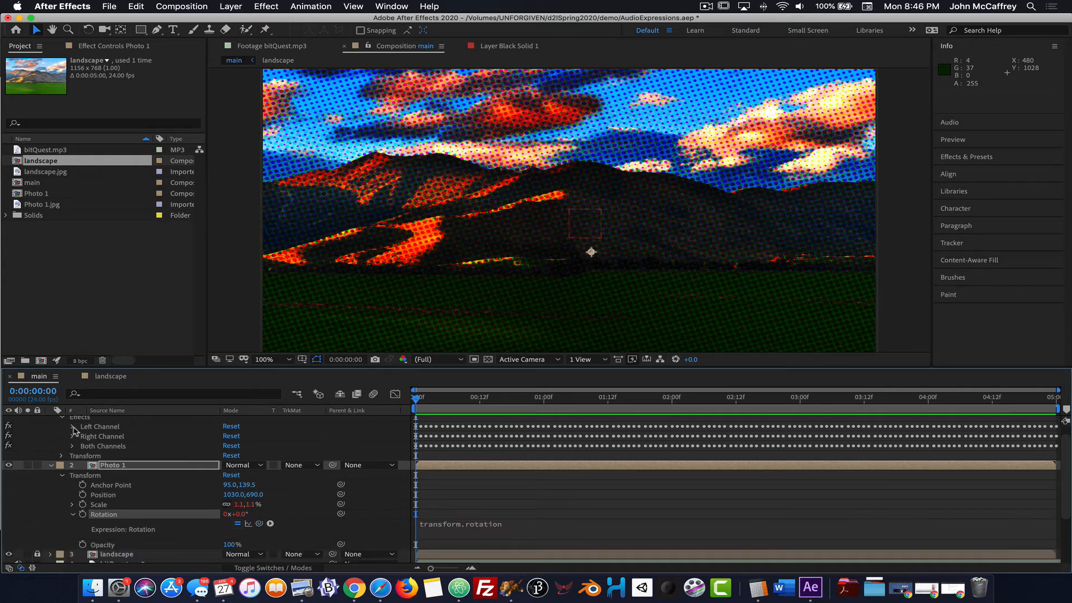
pyautogui.click(73, 436)
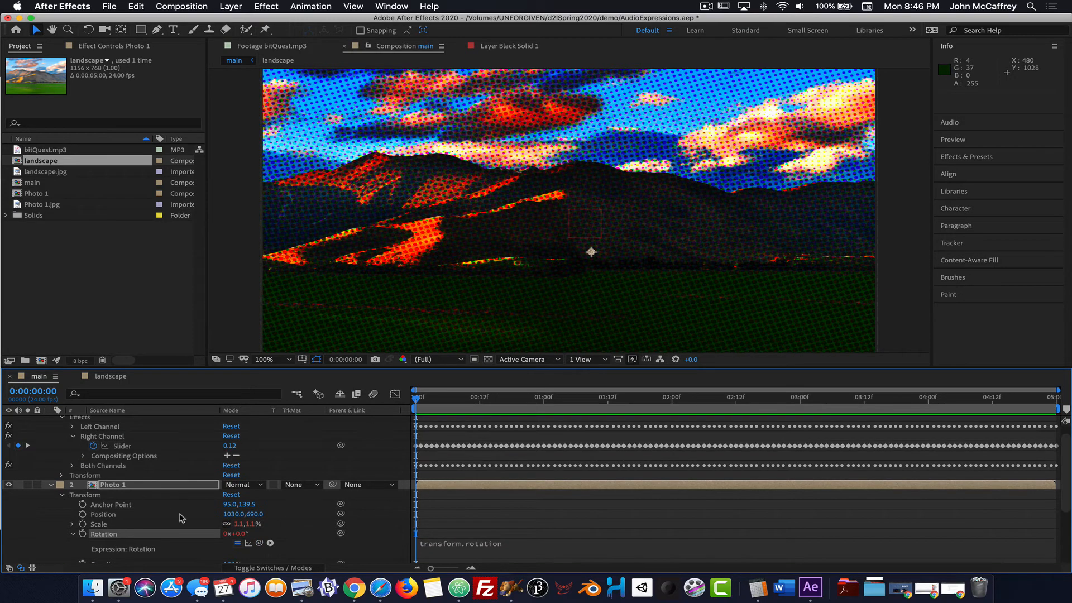
pyautogui.moveTo(259, 543); pyautogui.dragTo(124, 447)
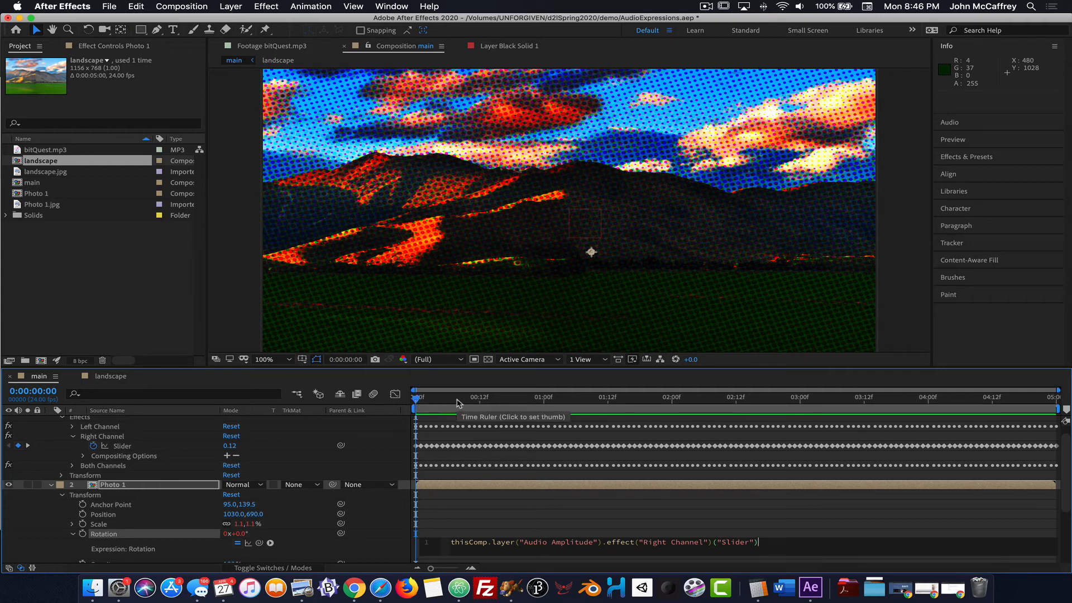
pyautogui.moveTo(456, 403); pyautogui.dragTo(374, 381)
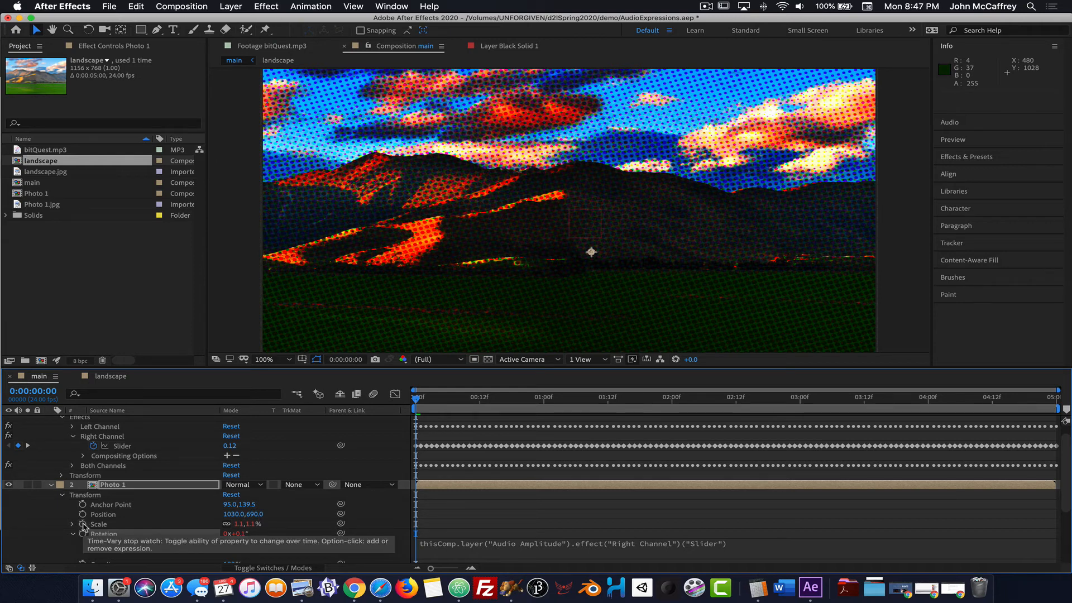
# - Remove the expression from Photo 1's Scale and preview the composition from the start to check the face's rotation
pyautogui.keyDown('alt'); pyautogui.click(83, 525); pyautogui.keyUp('alt')
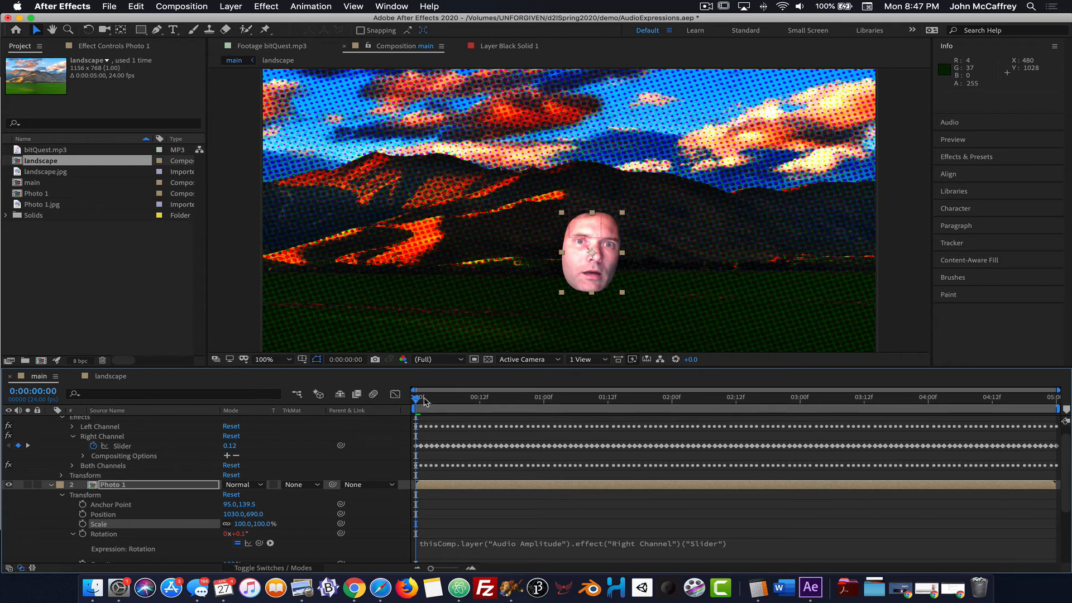
pyautogui.moveTo(414, 402); pyautogui.dragTo(331, 396)
pyautogui.press('space')
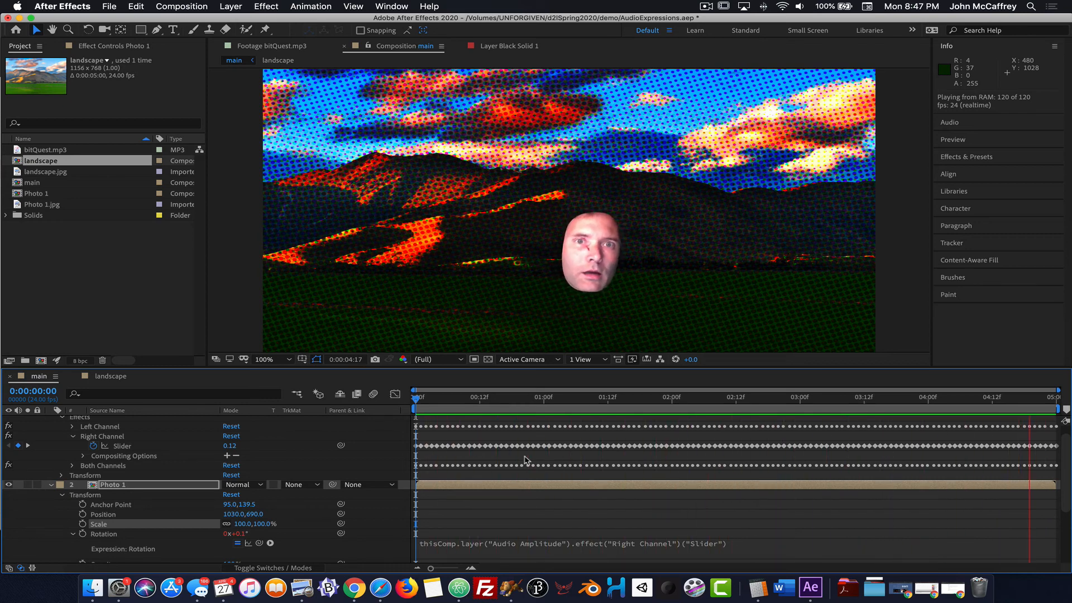
pyautogui.press('space')
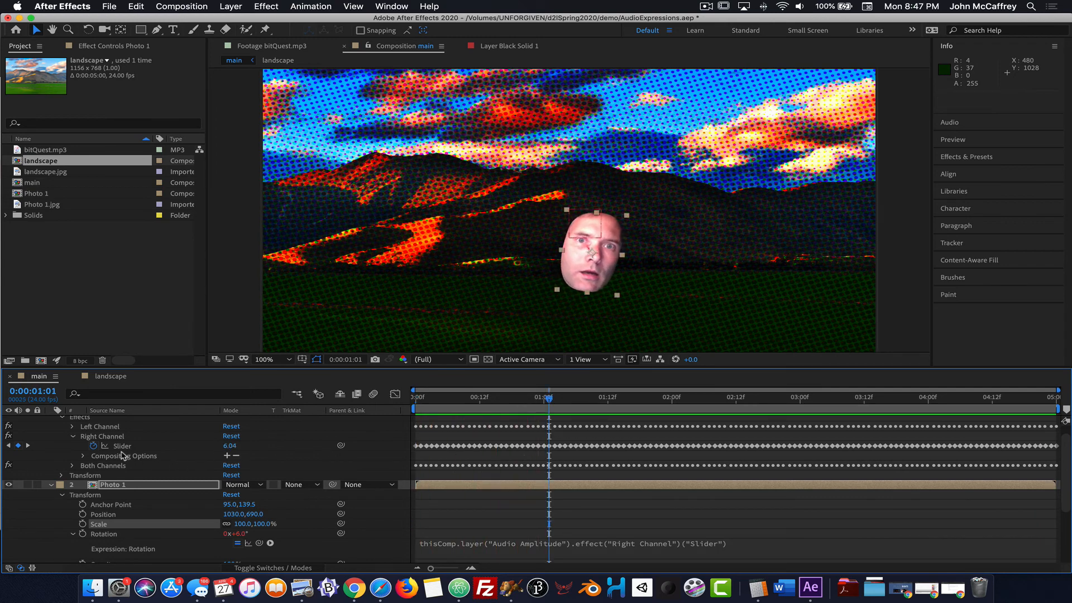
# - Collapse the properties of the bitQuest.mp3, Audio Amplitude and Photo 1 layers
pyautogui.scroll(-5, 104, 481)
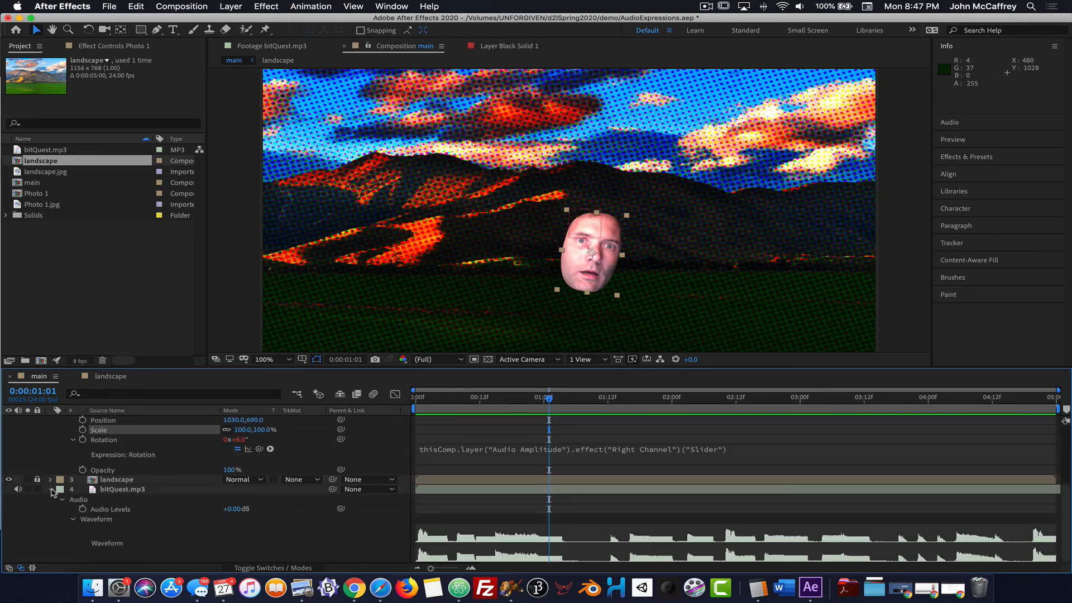
pyautogui.scroll(5, 67, 494)
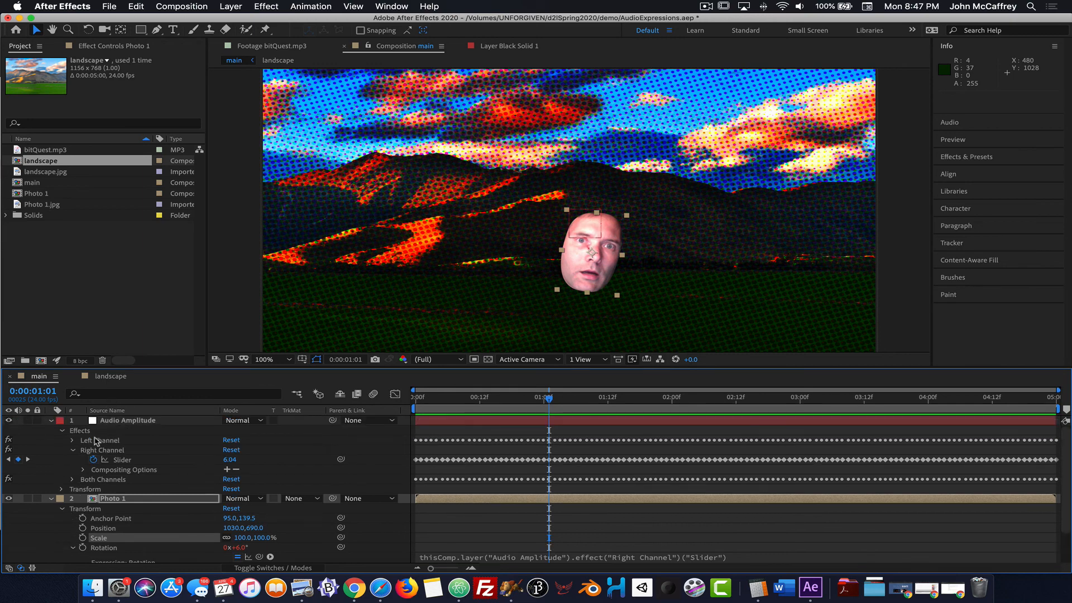
pyautogui.click(51, 421)
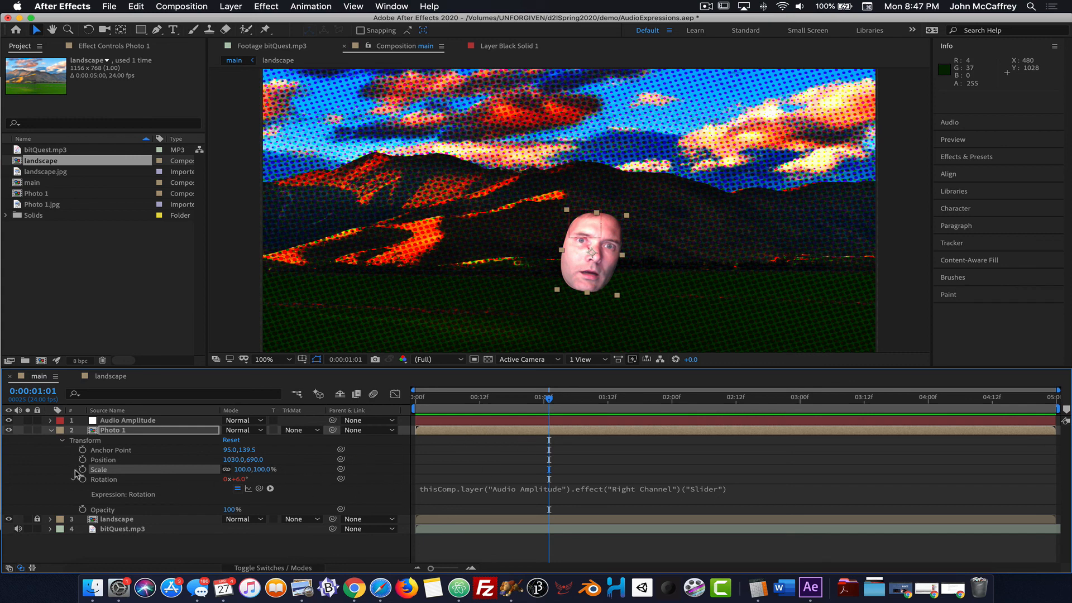
pyautogui.click(52, 431)
pyautogui.press('.')
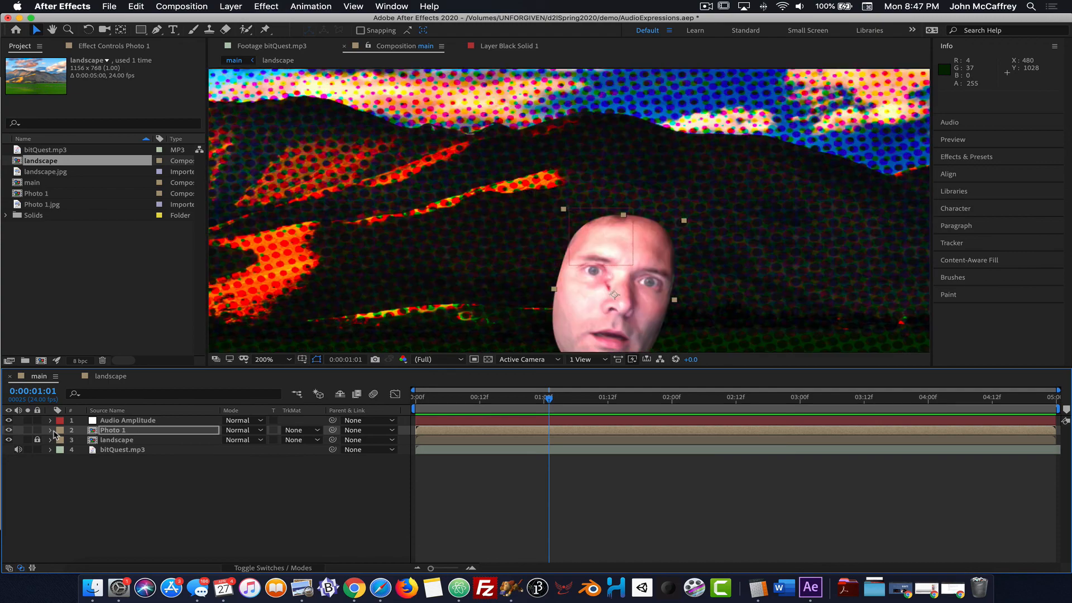